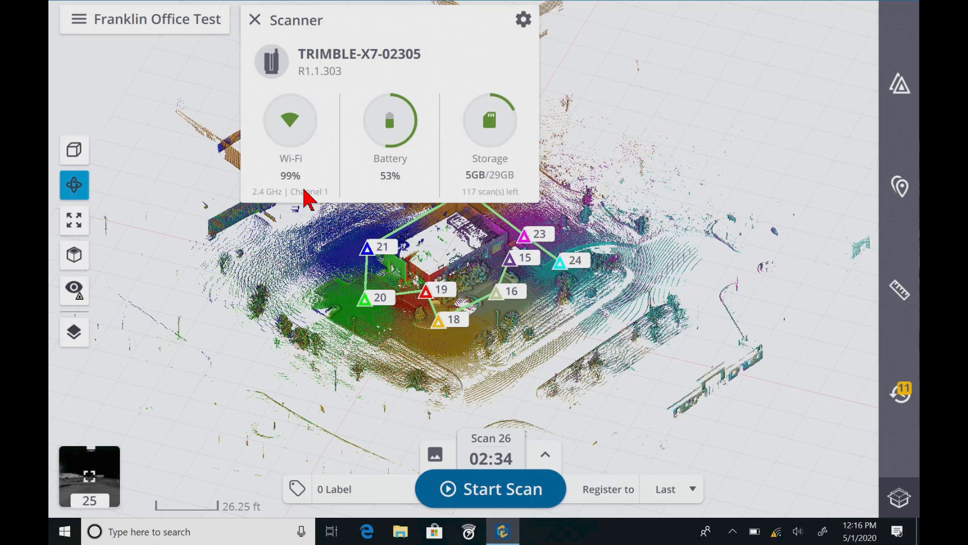
- Show WiFi Analyzer's 2.4 GHz graph, with TRIMBLE-X7-02305 crowded on channel 1 and channel 11 recommended
click(202, 265)
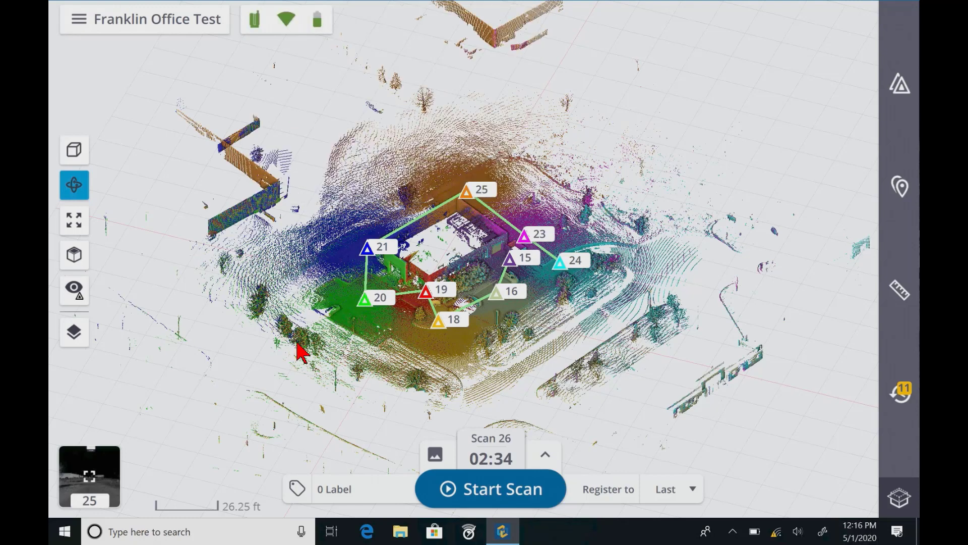
click(470, 535)
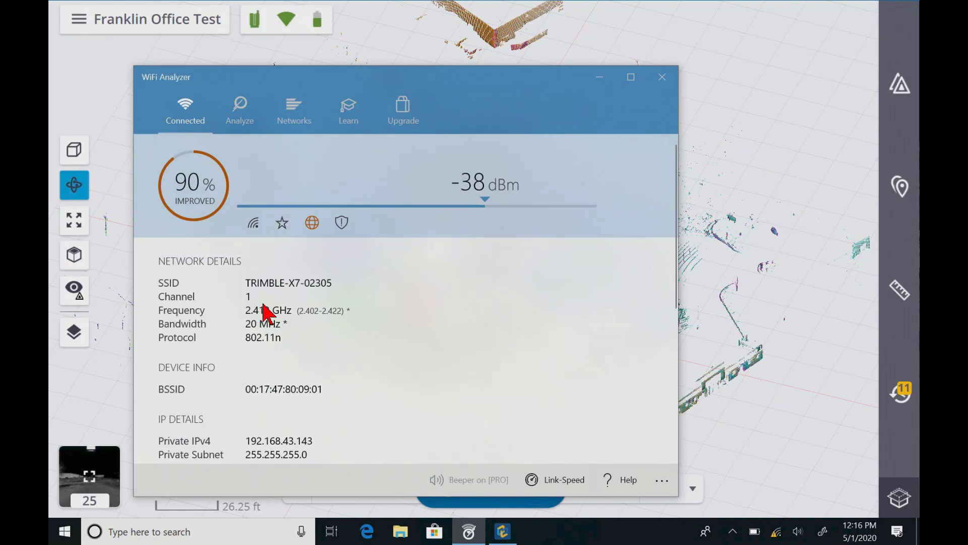
click(240, 110)
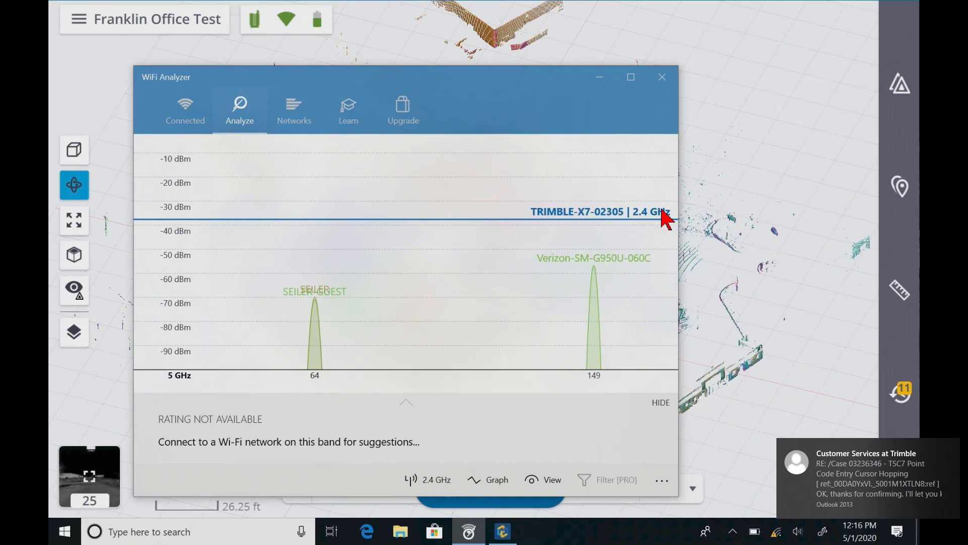
click(440, 483)
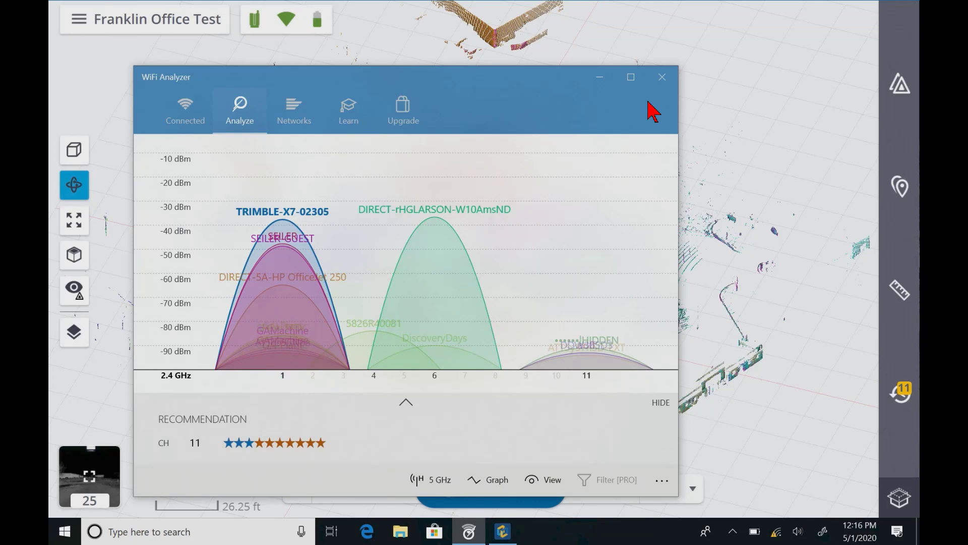
- Set the X7 Wi-Fi frequency range to Auto and confirm it reconnects on 5.0 GHz, Channel 36
click(662, 77)
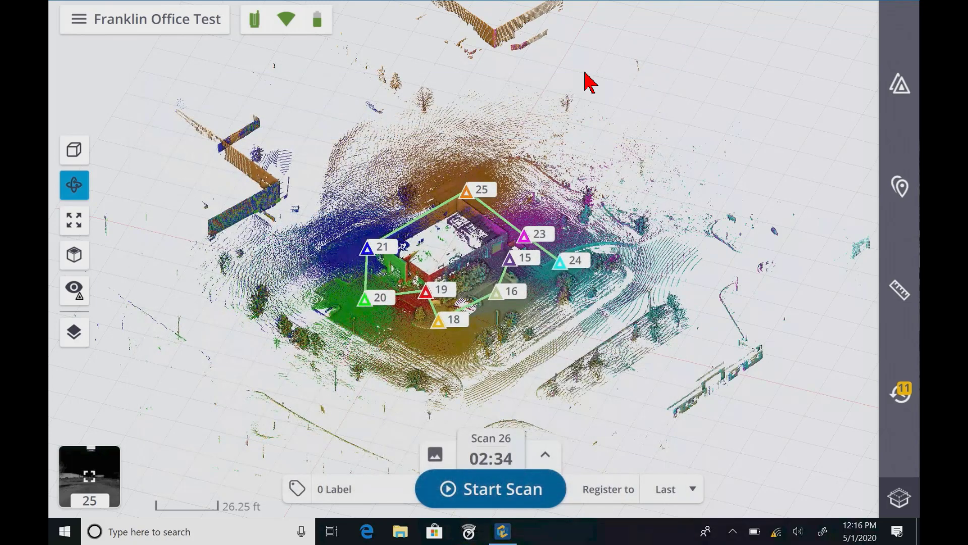
click(285, 31)
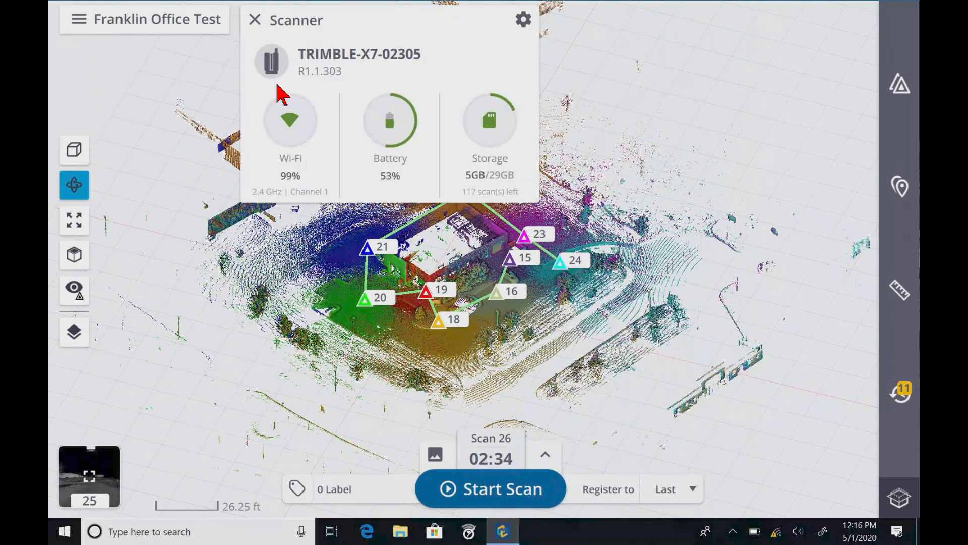
click(307, 141)
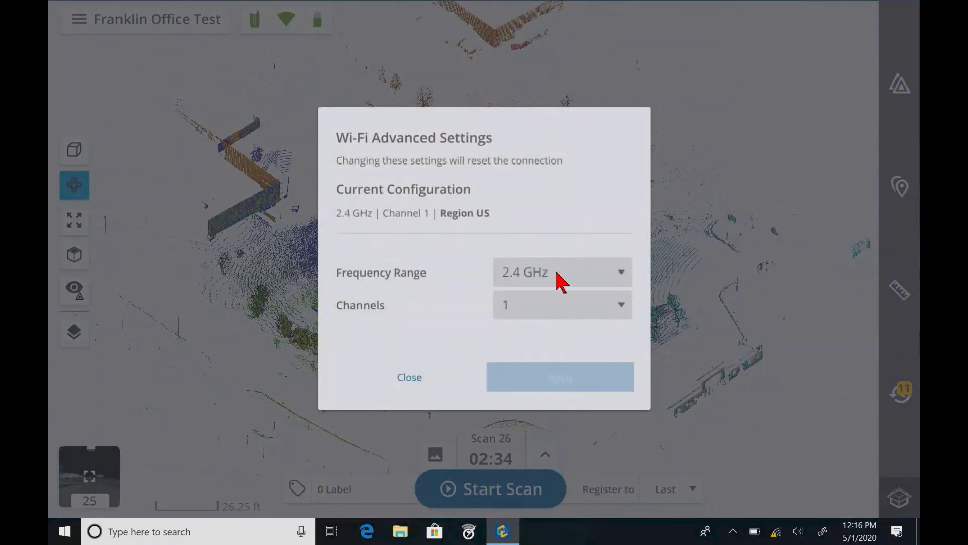
click(558, 275)
click(544, 302)
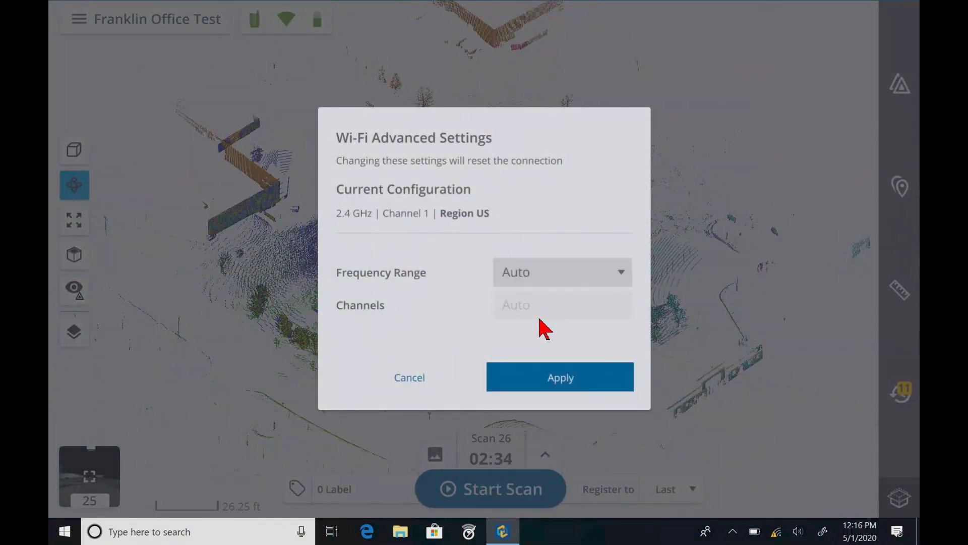
click(540, 382)
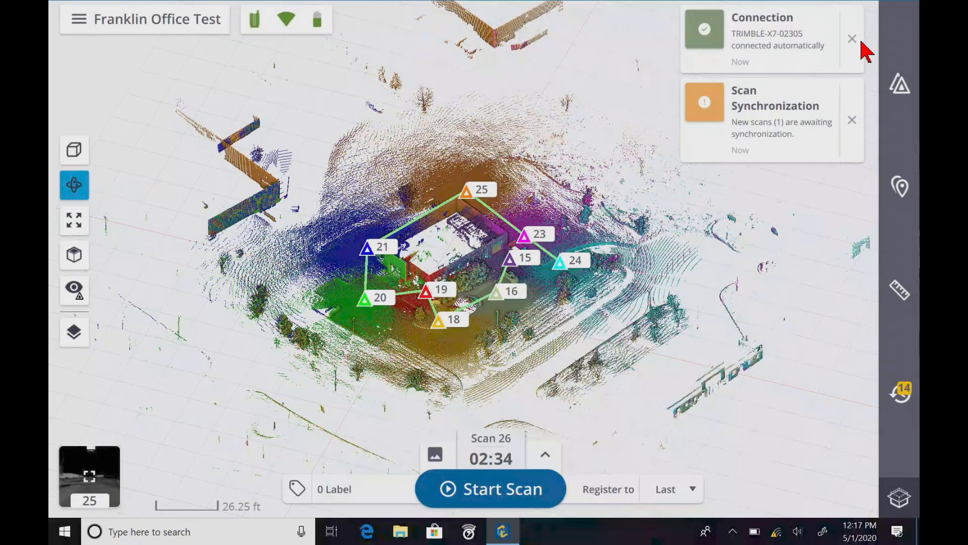
click(854, 41)
click(263, 29)
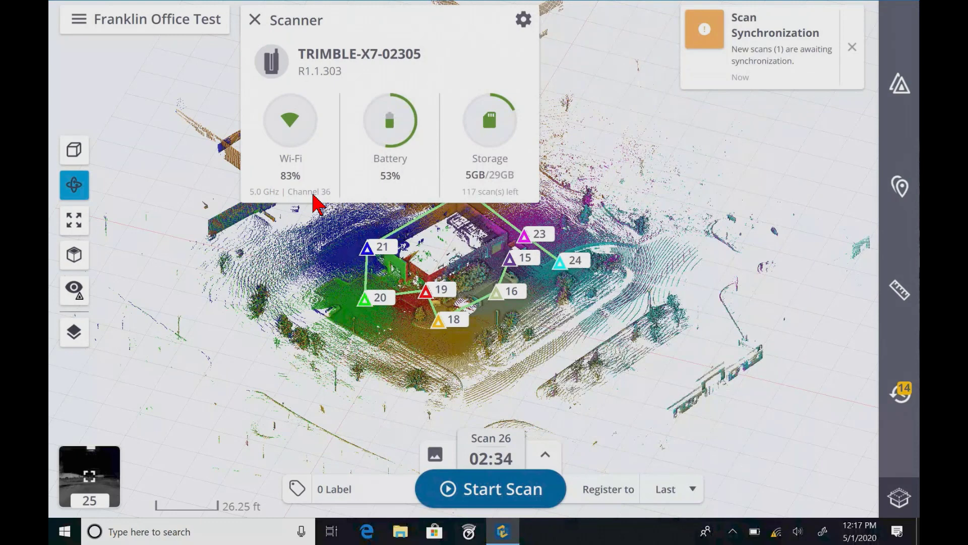
- View the 5 GHz graph showing TRIMBLE-X7-02305 alone on recommended channel 36
click(469, 533)
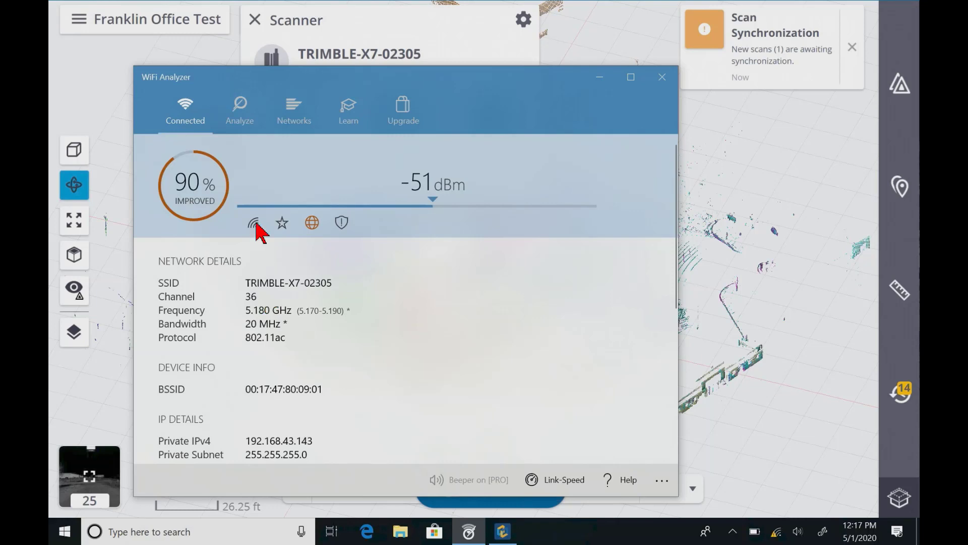
click(241, 117)
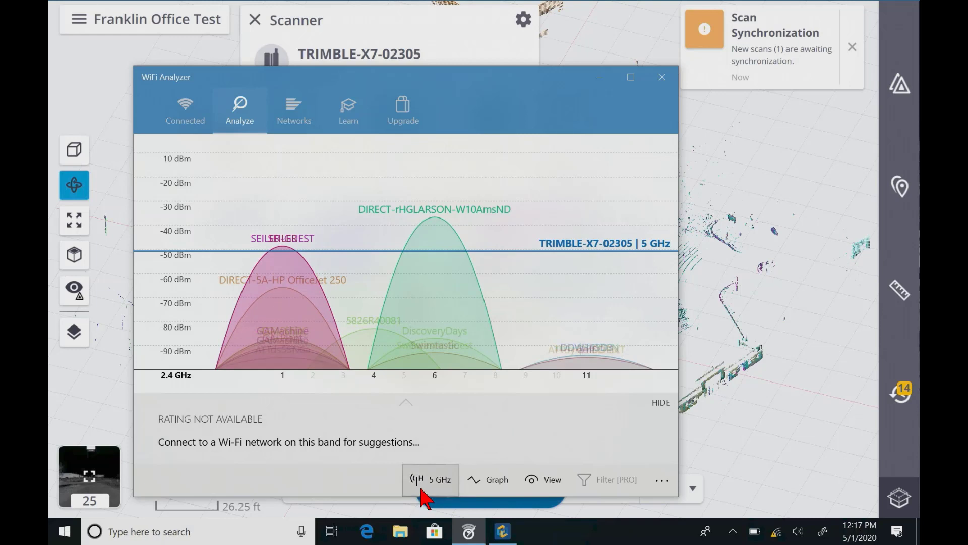
click(423, 490)
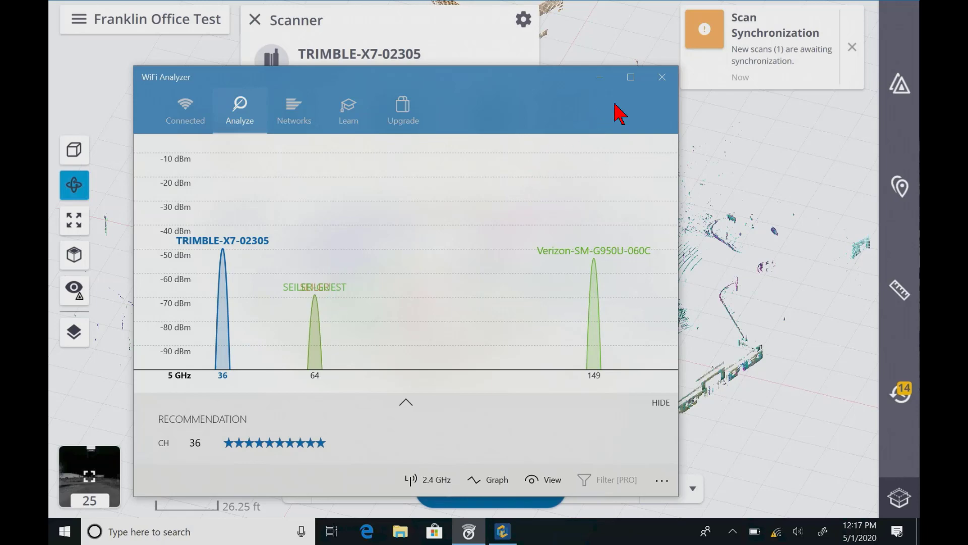
- Fix the X7 Wi-Fi frequency range at 5.0 GHz with Auto channels and apply it
click(662, 77)
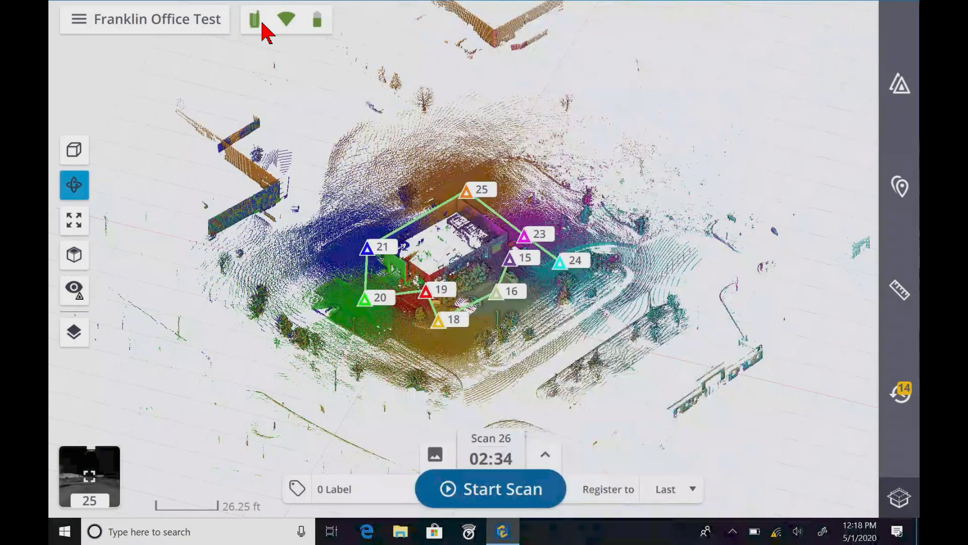
click(258, 24)
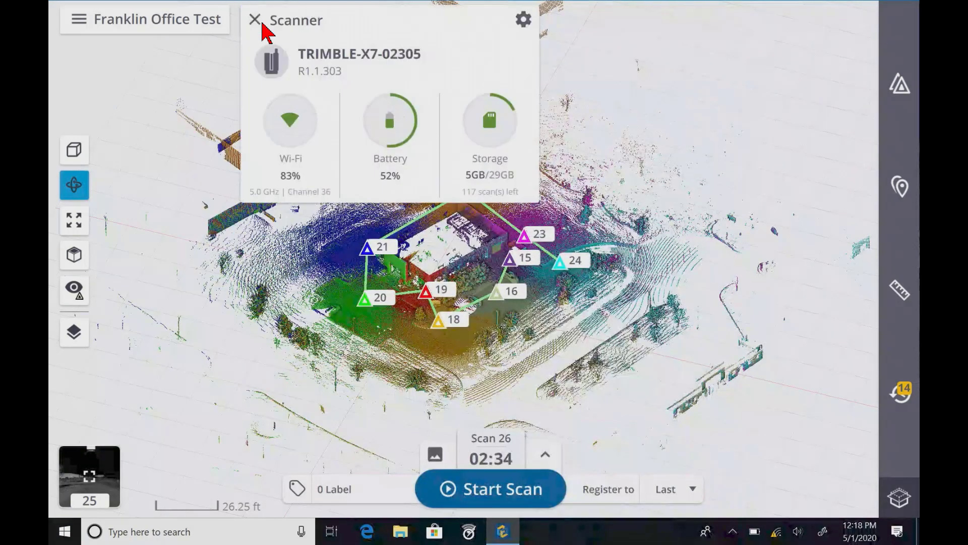
click(309, 134)
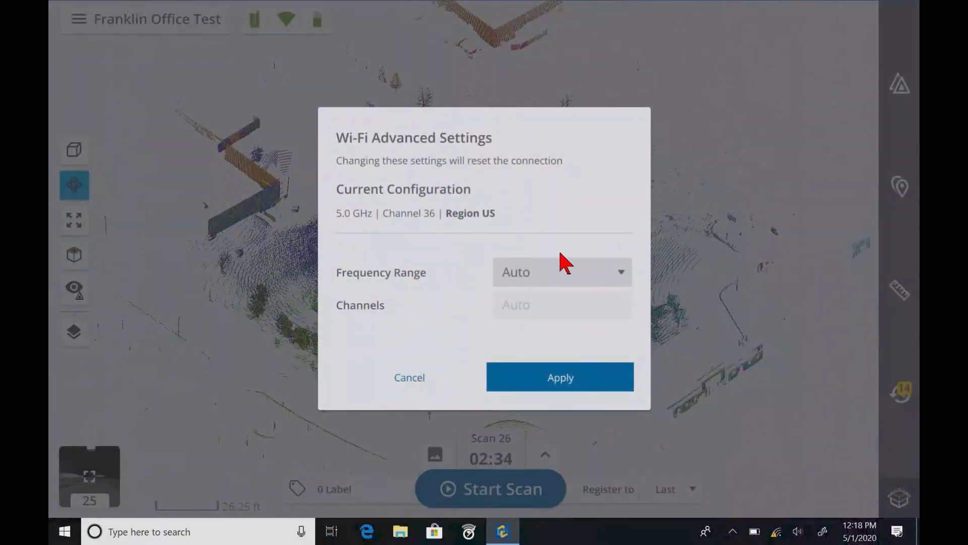
click(574, 280)
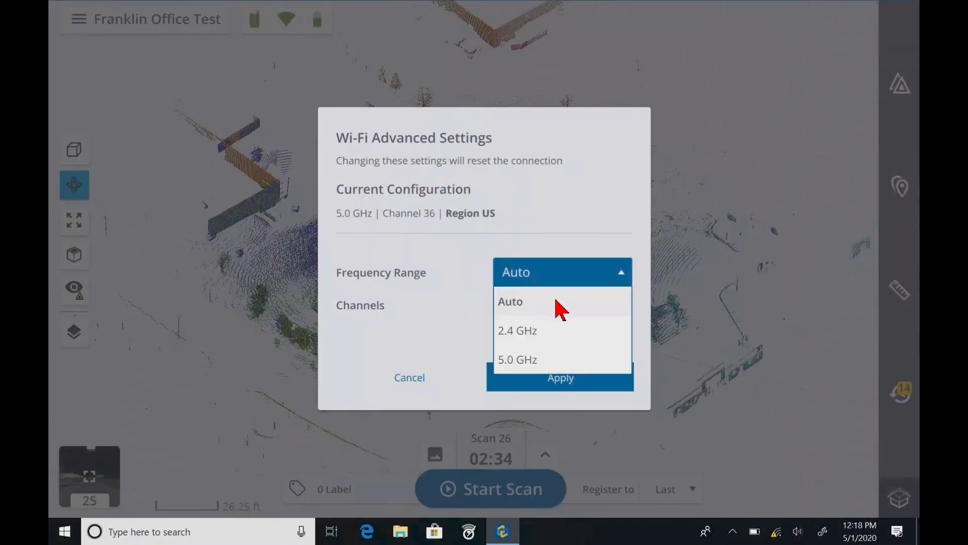
click(546, 359)
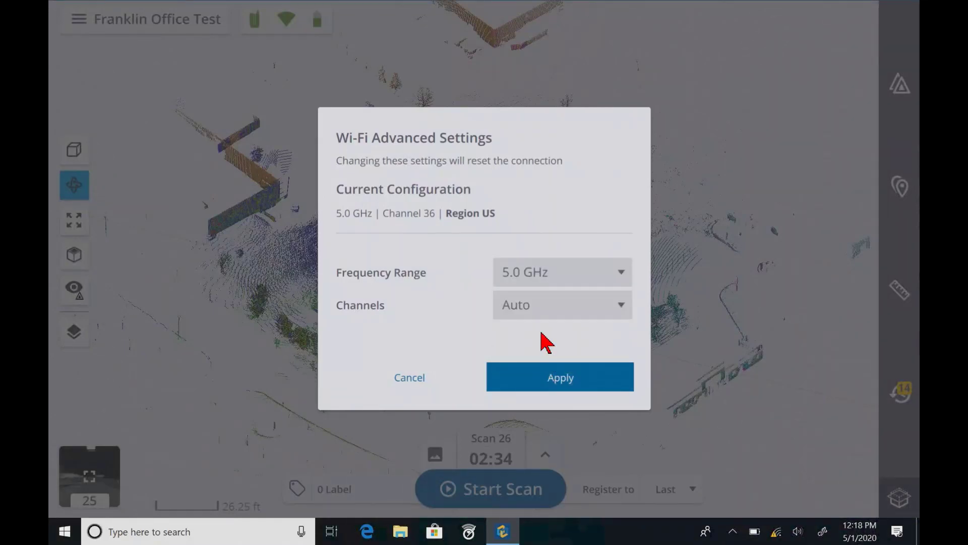
click(559, 380)
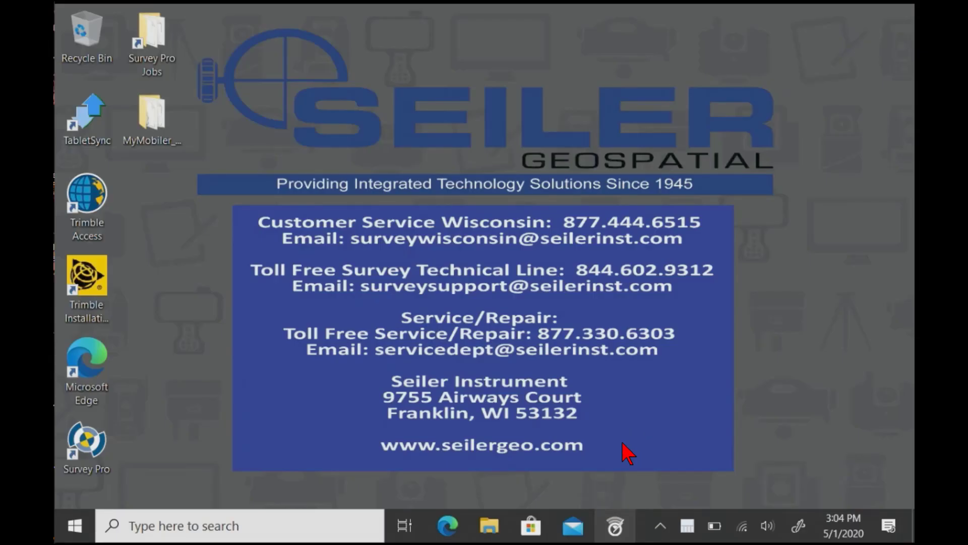
- Check WiFi Analyzer's 2.4 GHz channel graph, then close it back to the desktop
click(615, 526)
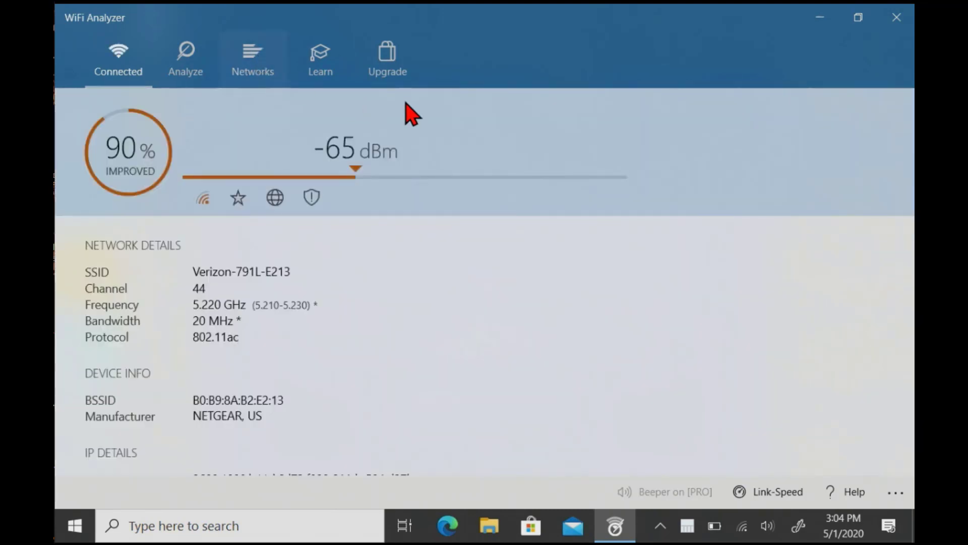
click(188, 70)
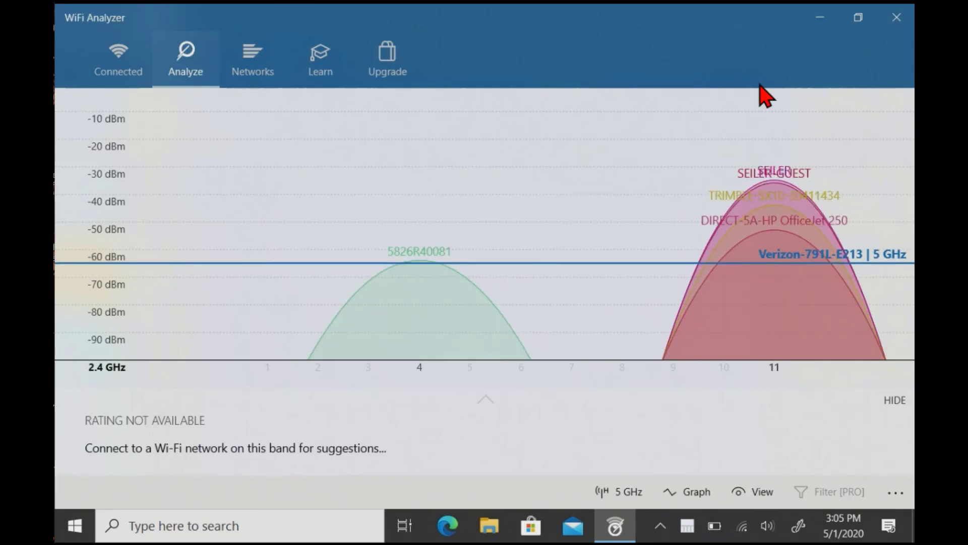
click(896, 16)
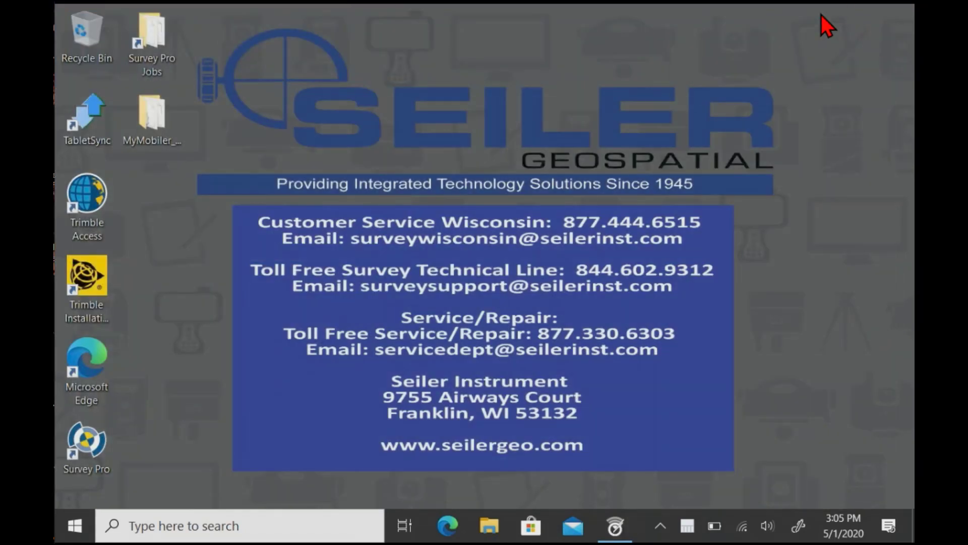
double_click(83, 203)
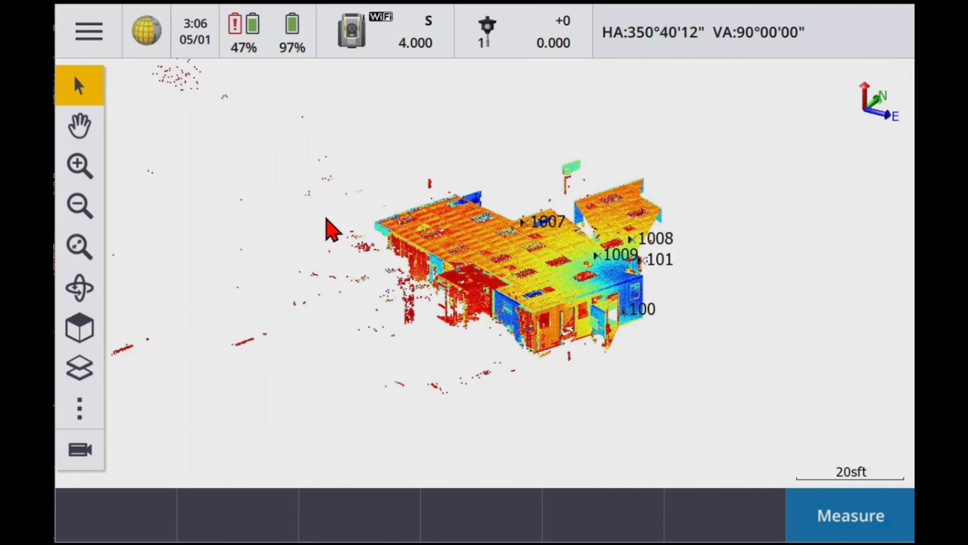
key(super)
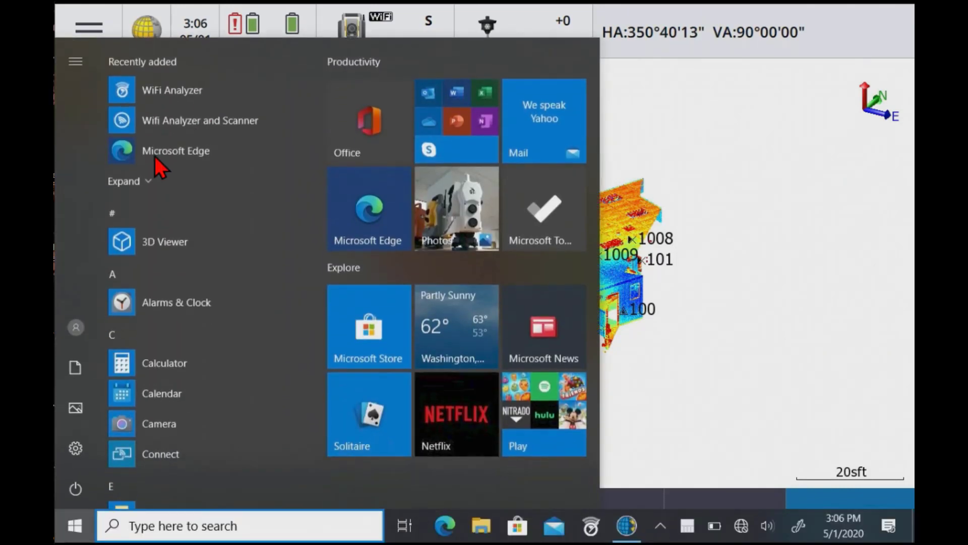
click(589, 527)
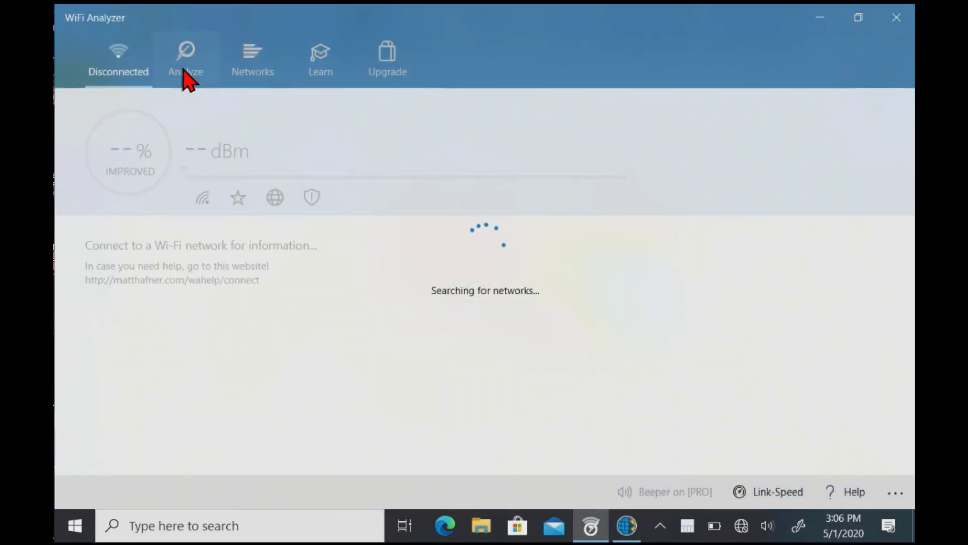
click(184, 77)
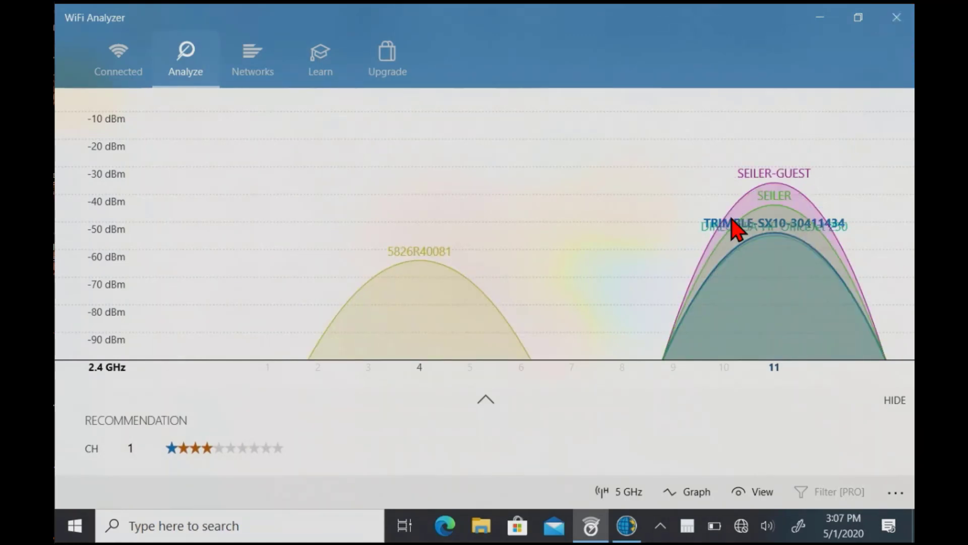
click(896, 18)
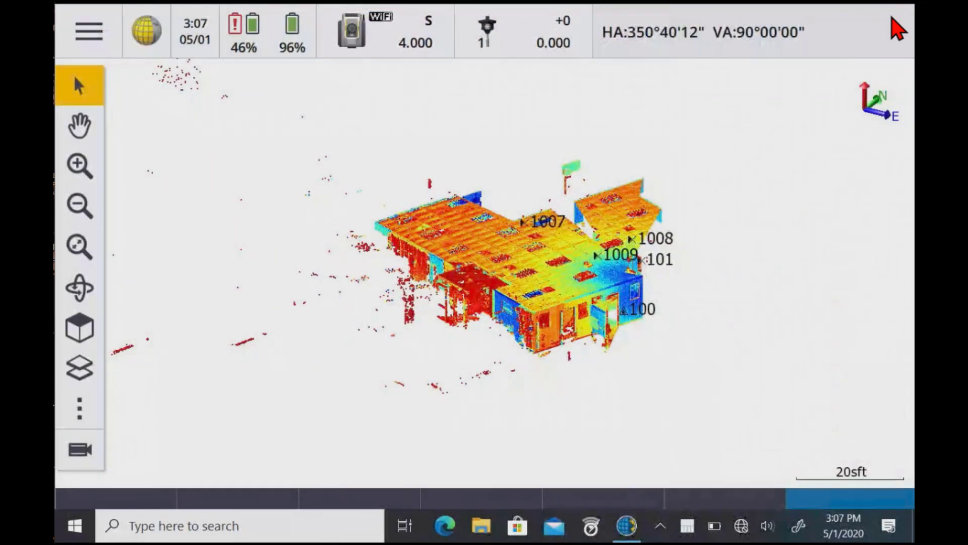
- In Instrument settings' Wi-Fi screen, change the SX10 channel from Channel 11 to Channel 1
click(97, 37)
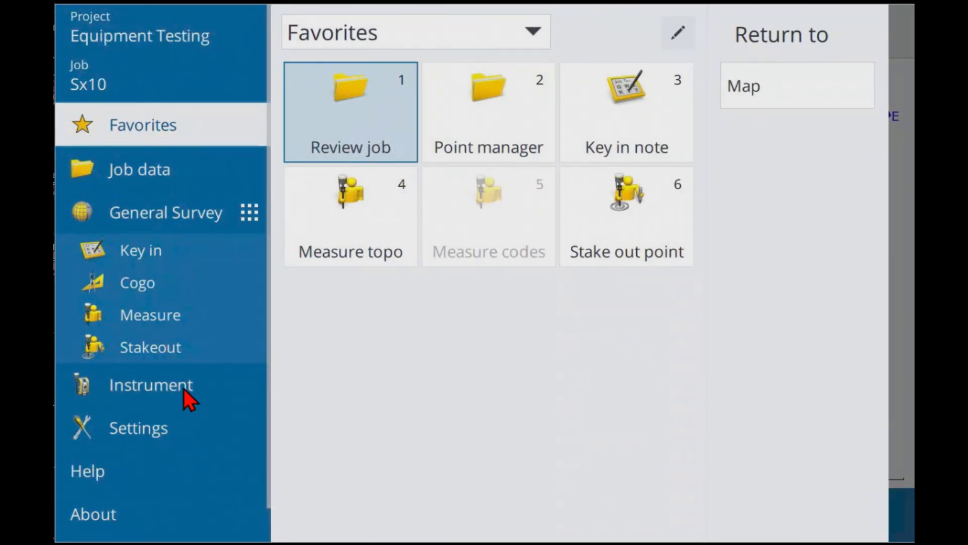
click(184, 388)
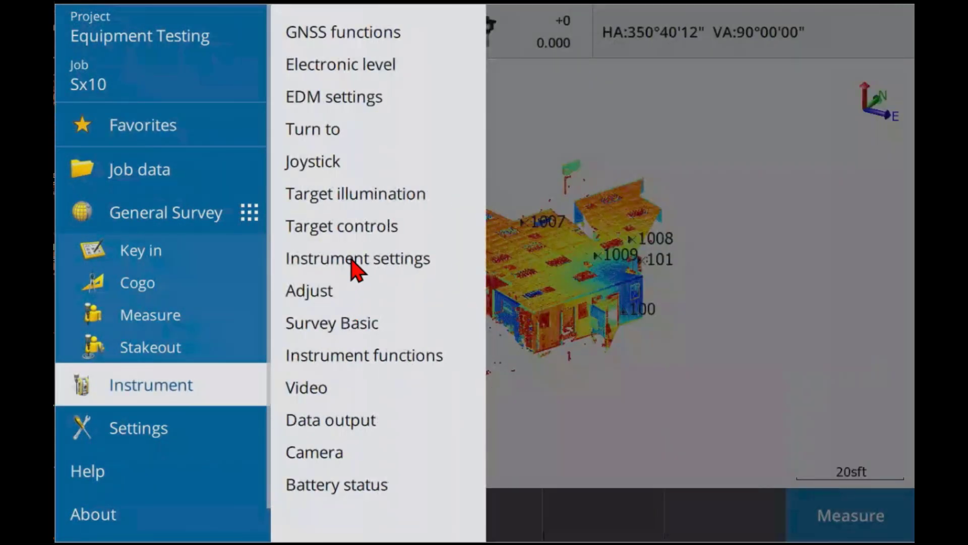
click(352, 259)
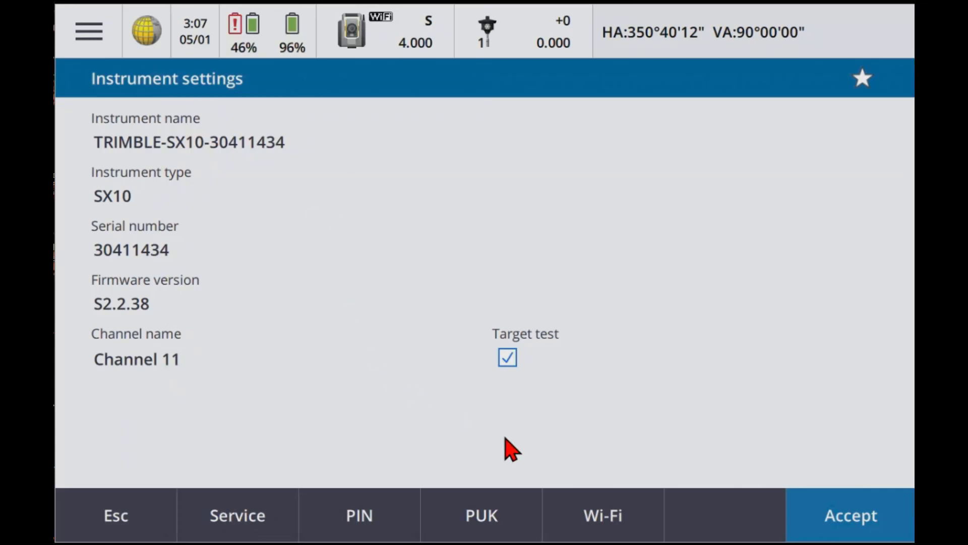
click(601, 521)
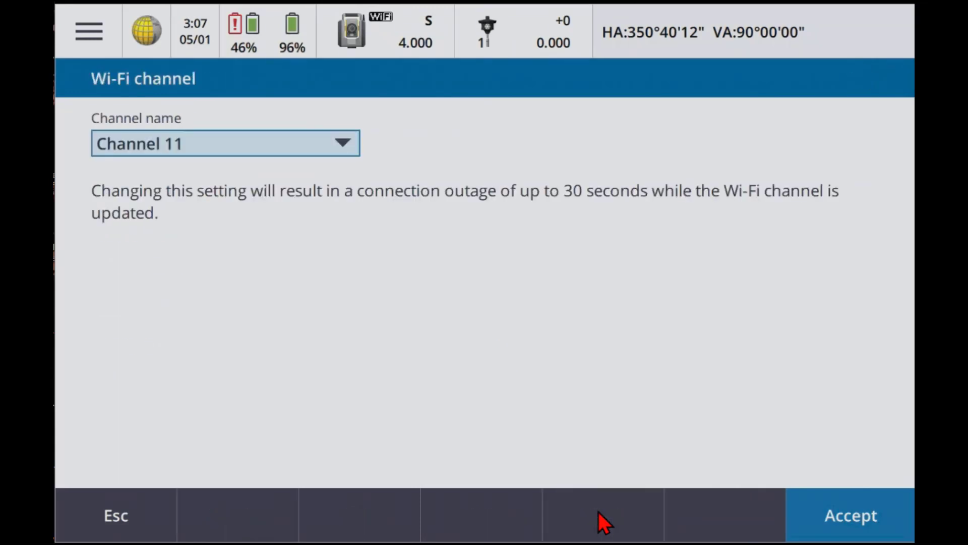
click(298, 151)
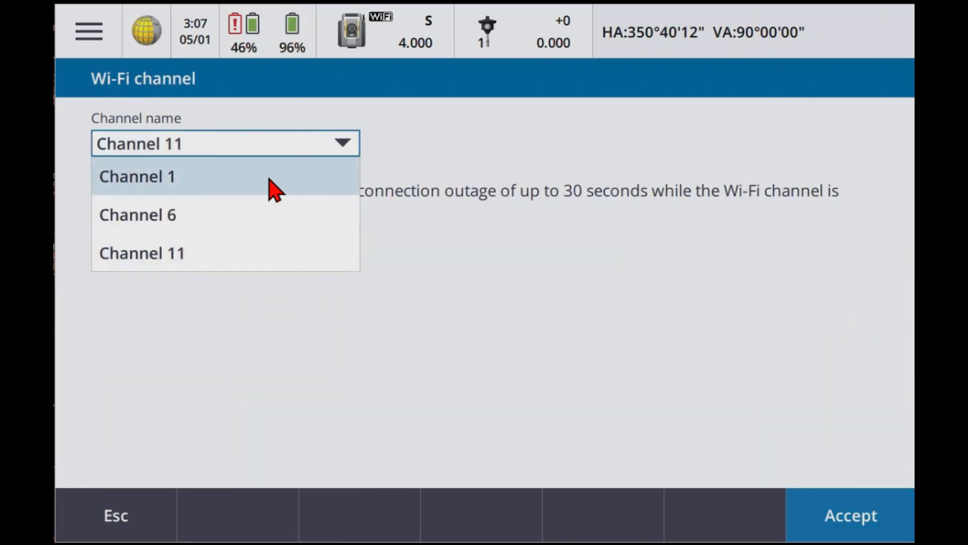
click(269, 180)
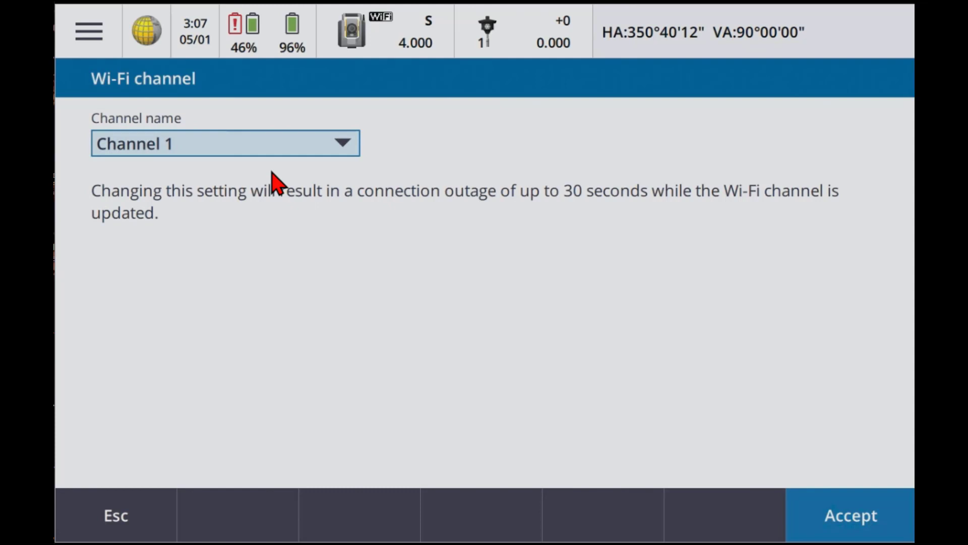
key(super)
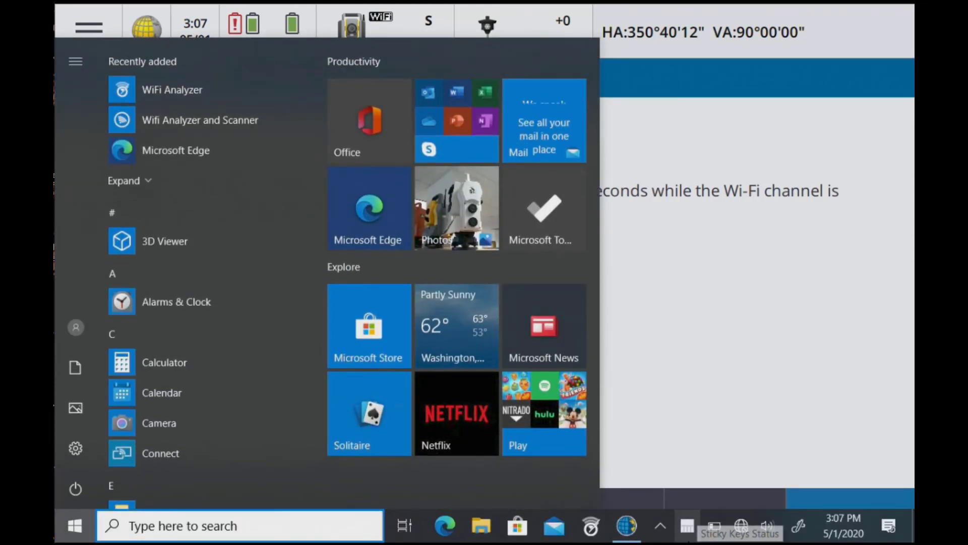
- Review WiFi Analyzer's graph showing SX10 still on channel 11 with channel 1 recommended, then close it
click(596, 522)
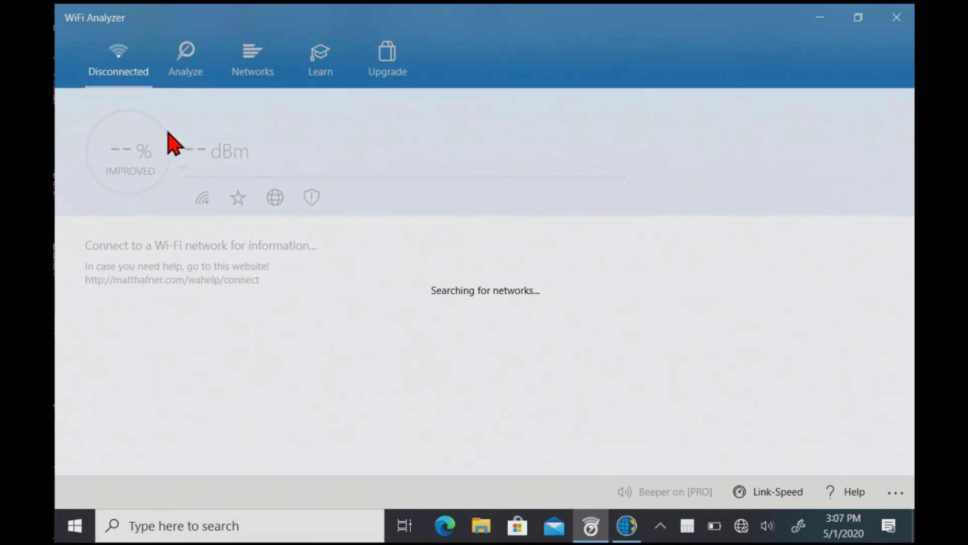
click(191, 65)
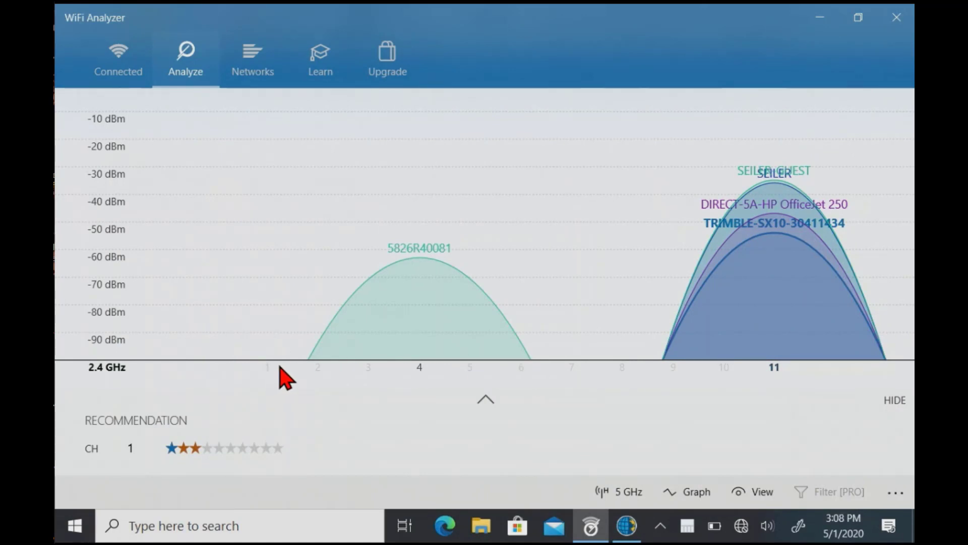
click(898, 18)
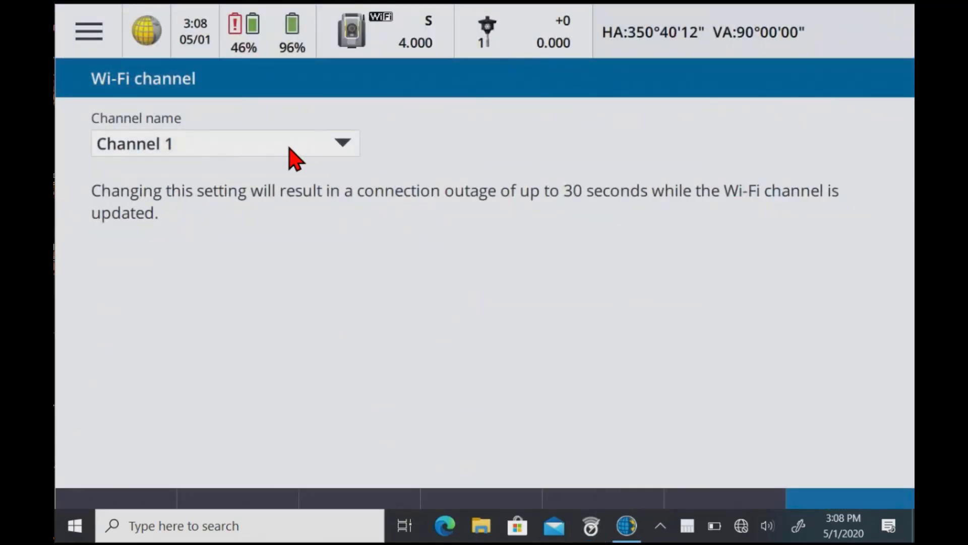
- Accept Channel 1 for the SX10 and confirm Instrument settings to return to the map
click(828, 498)
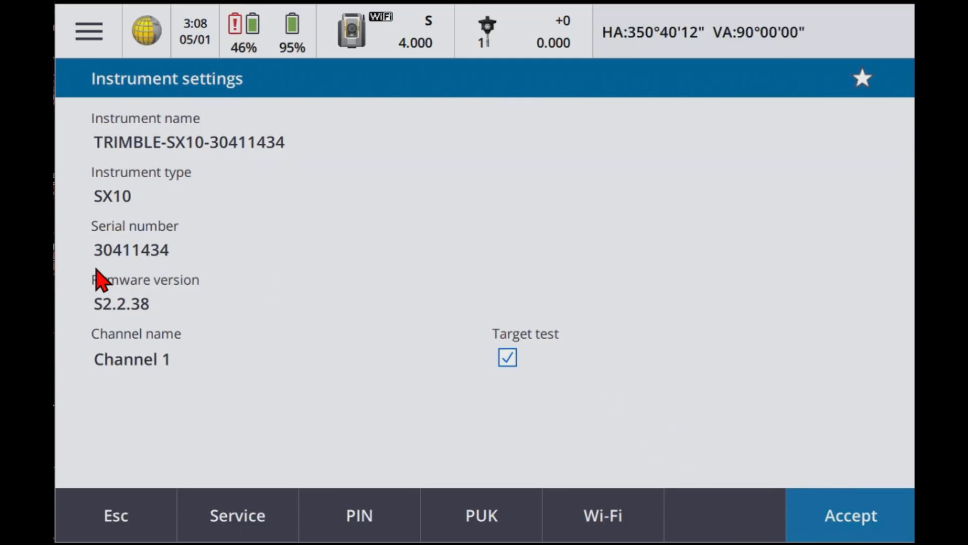
click(863, 531)
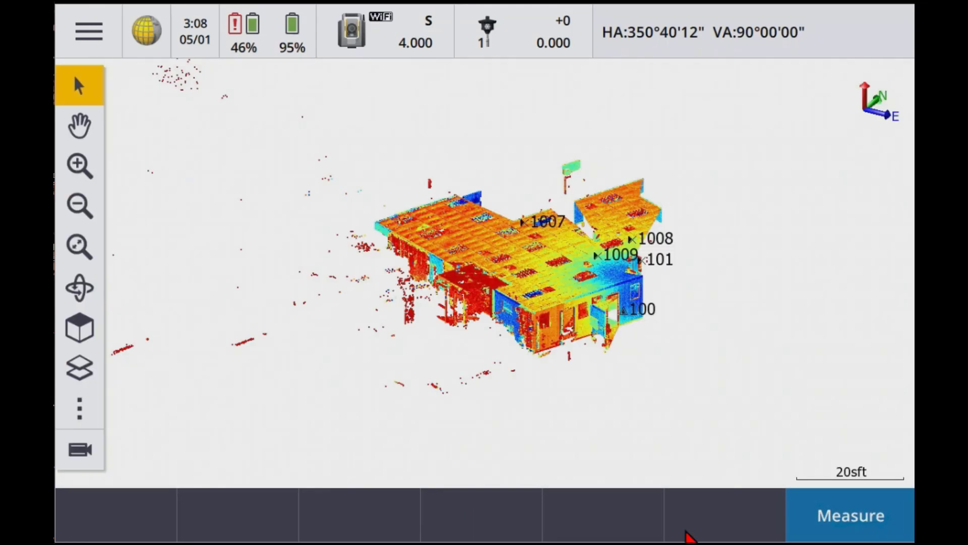
key(super)
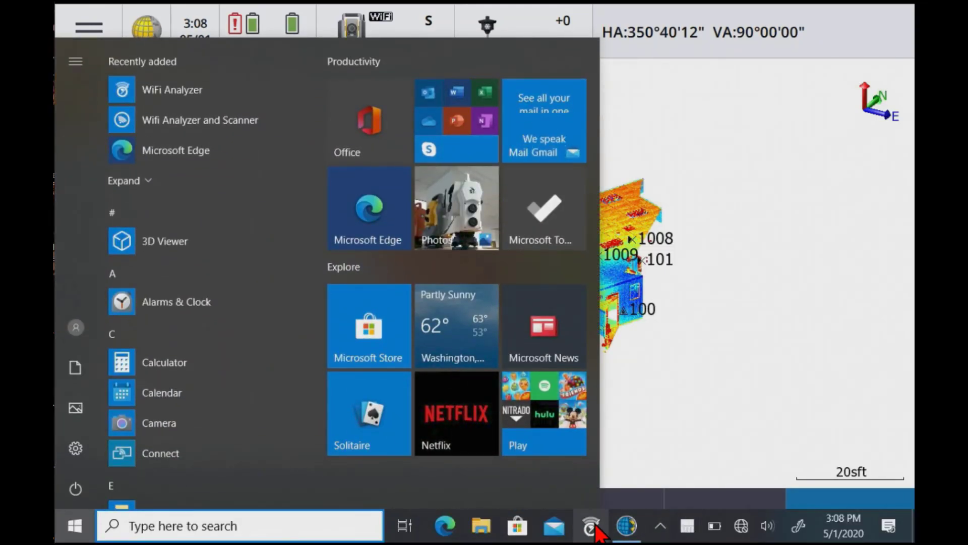
click(593, 524)
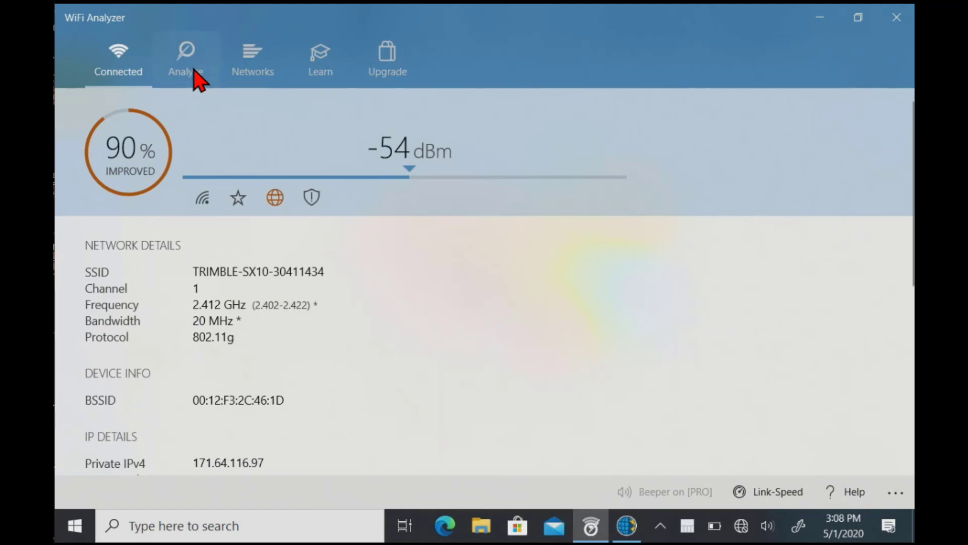
click(194, 70)
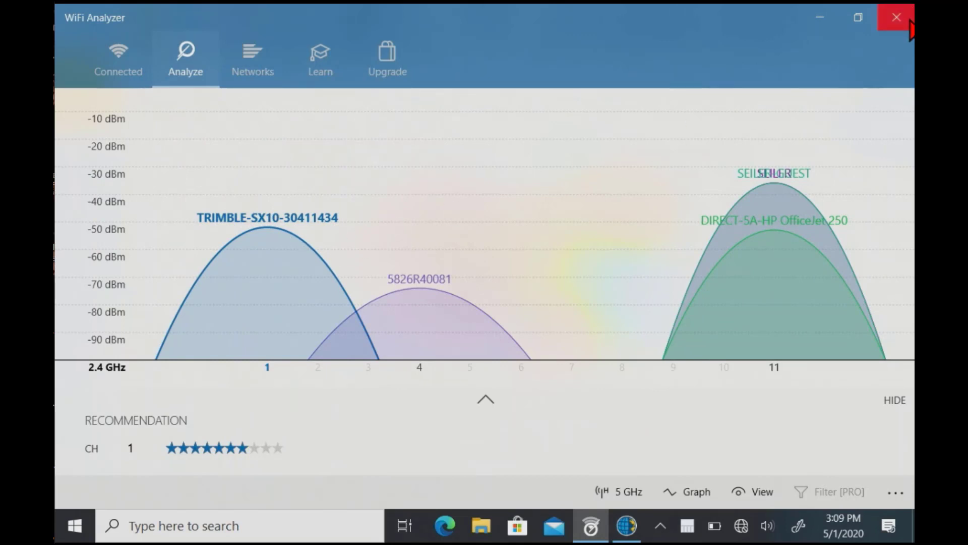
click(891, 20)
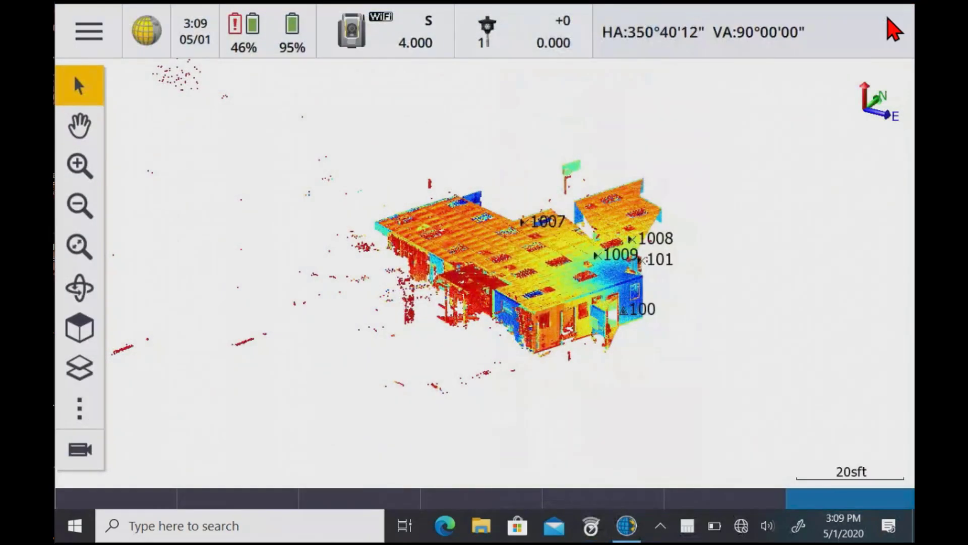